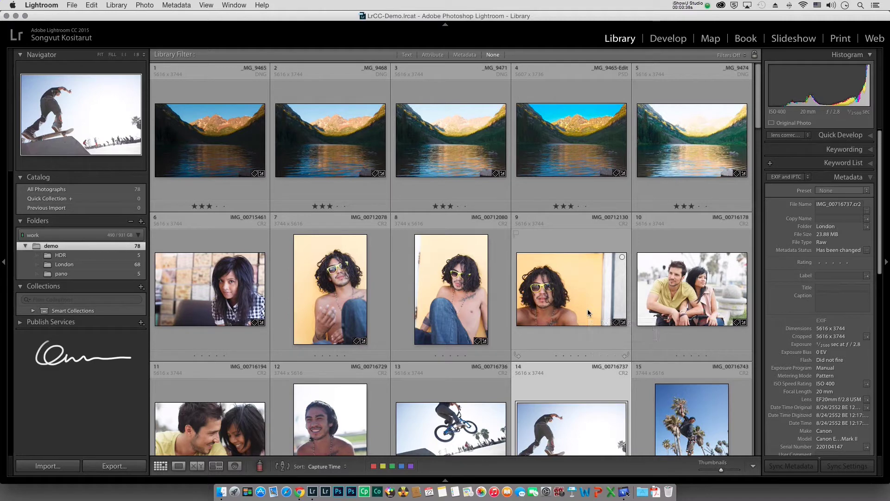
- Cancel the regular Import dialog and open the File menu at Import from Another Catalog
{"action": "left_click", "coordinate": [58, 468]}
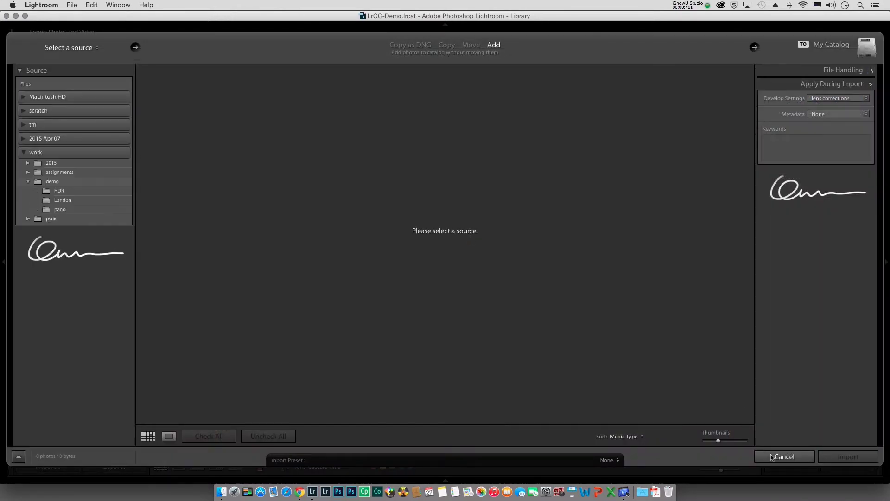
{"action": "left_click", "coordinate": [775, 456]}
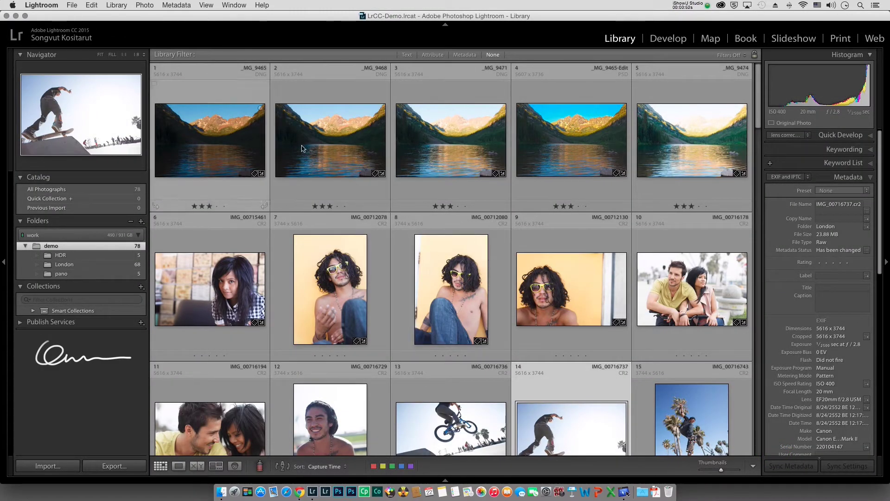
{"action": "left_click", "coordinate": [72, 5]}
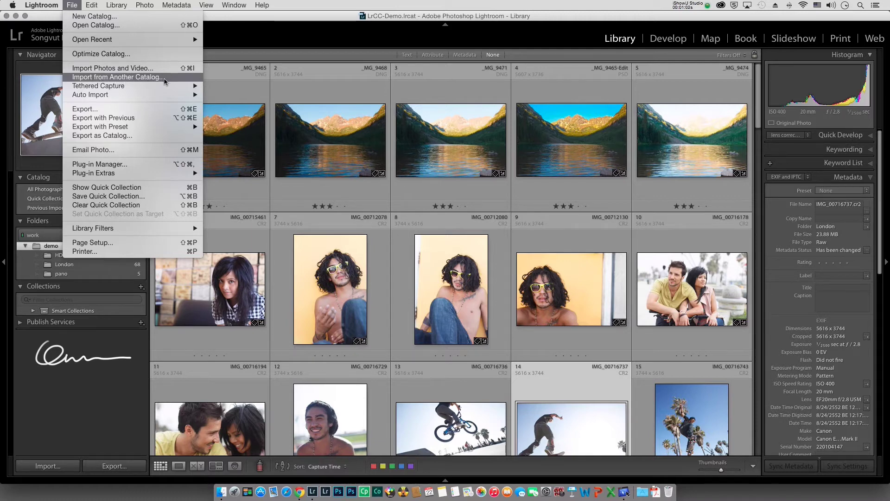
- Choose File > Import from Another Catalog and select lr5.lrcat in the lr5 folder
{"action": "left_click", "coordinate": [164, 77]}
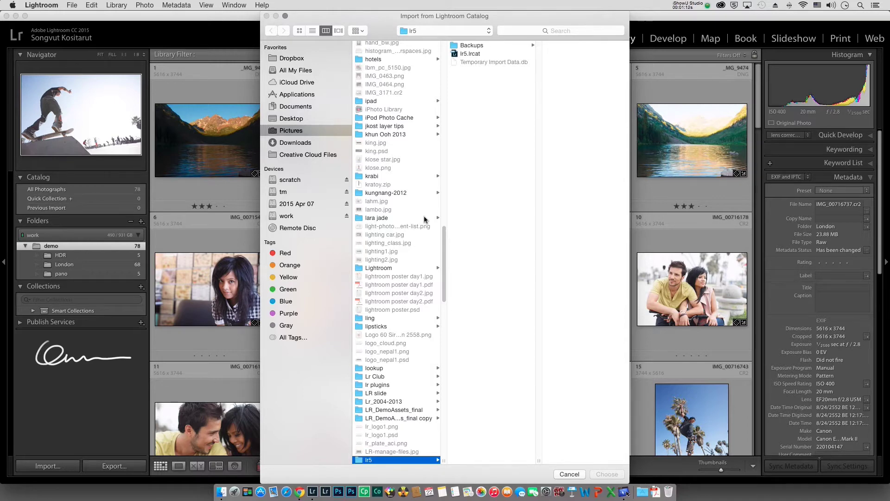
{"action": "left_click", "coordinate": [464, 55]}
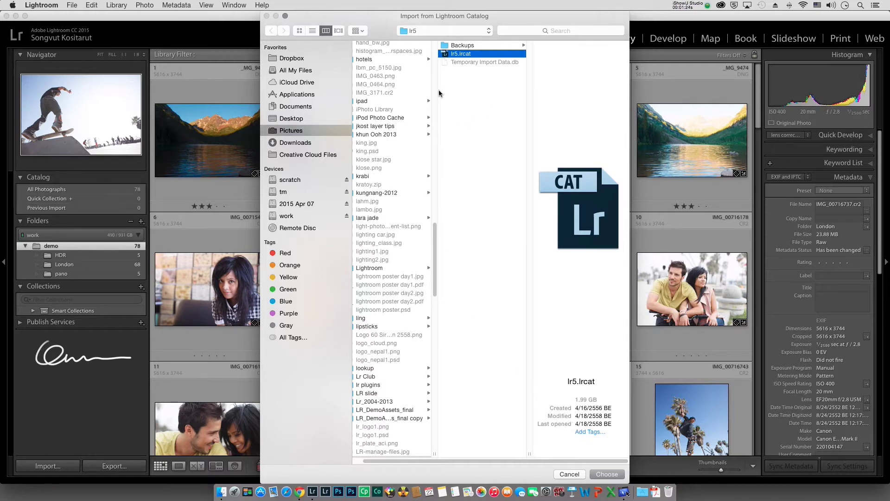
{"action": "left_click", "coordinate": [448, 53]}
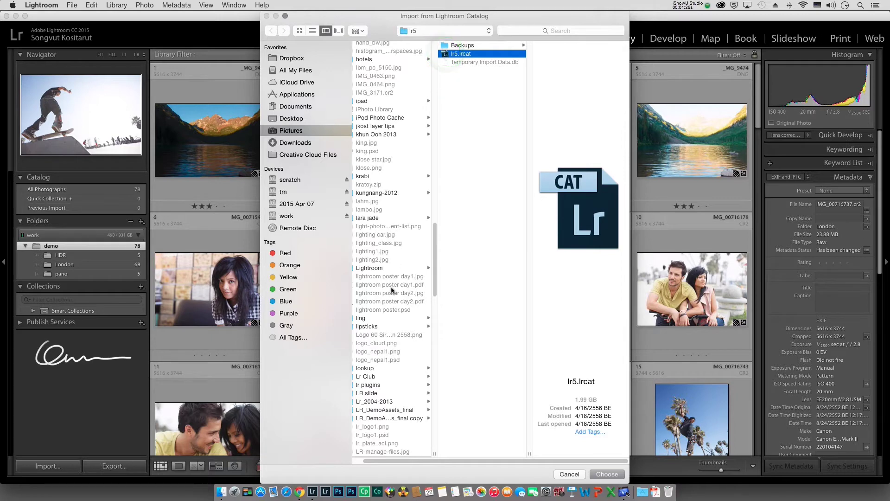
{"action": "left_click_drag", "start_coordinate": [391, 461], "coordinate": [382, 461]}
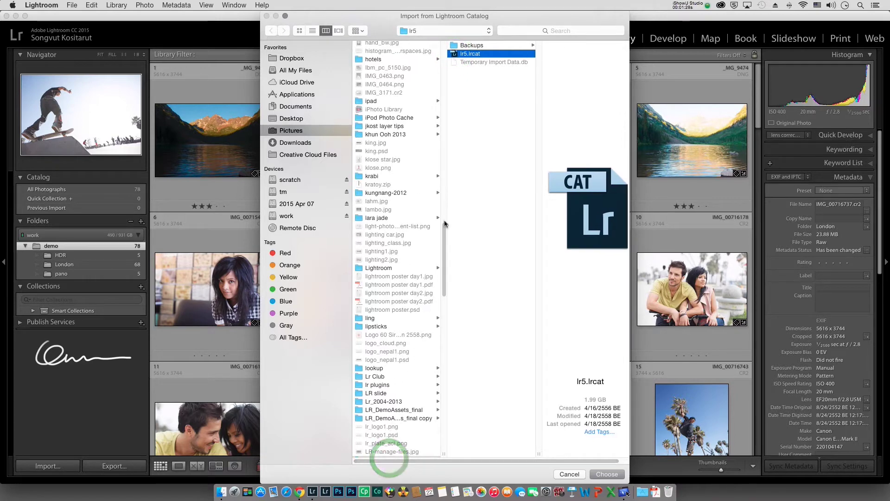
{"action": "left_click", "coordinate": [457, 55]}
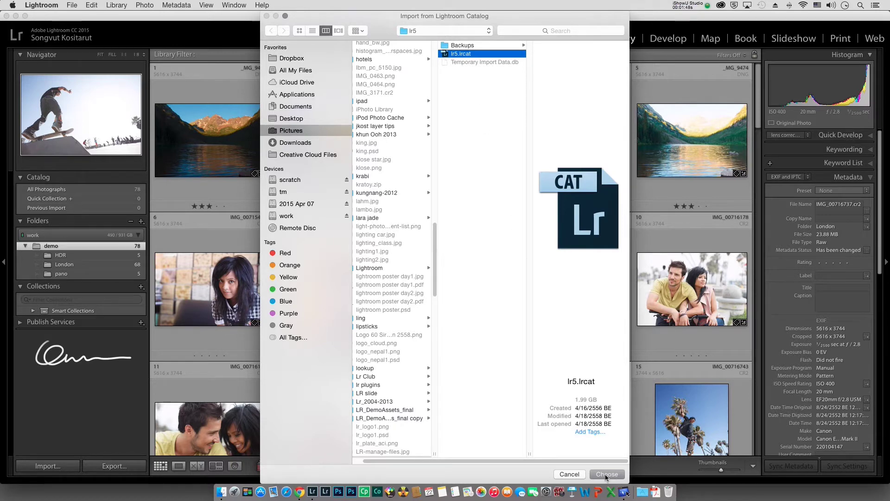
- Submit lr5.lrcat, bringing up the upgrade prompt that saves it as lr5-2.lrcat
{"action": "left_click", "coordinate": [606, 475]}
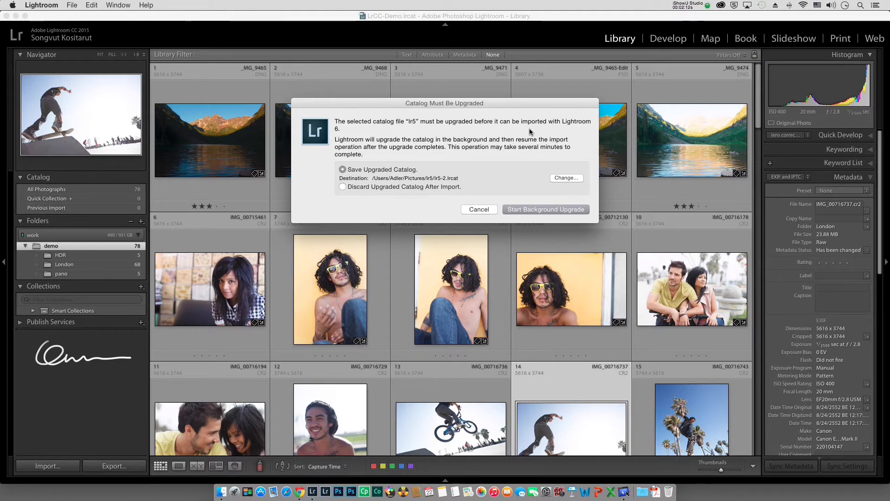
{"action": "left_click", "coordinate": [486, 154]}
{"action": "left_click", "coordinate": [450, 156]}
{"action": "left_click", "coordinate": [431, 156]}
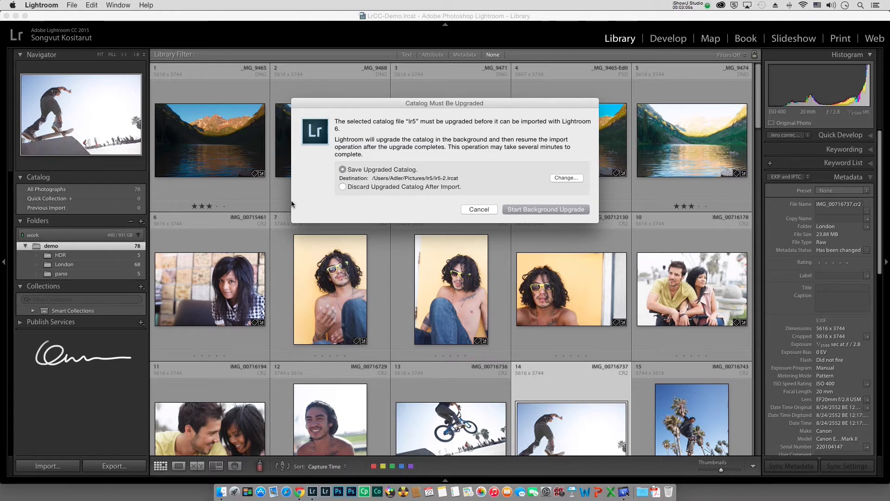
- Choose Discard Upgraded Catalog After Import and start the background upgrade of lr5
{"action": "left_click", "coordinate": [343, 187]}
{"action": "left_click", "coordinate": [538, 211]}
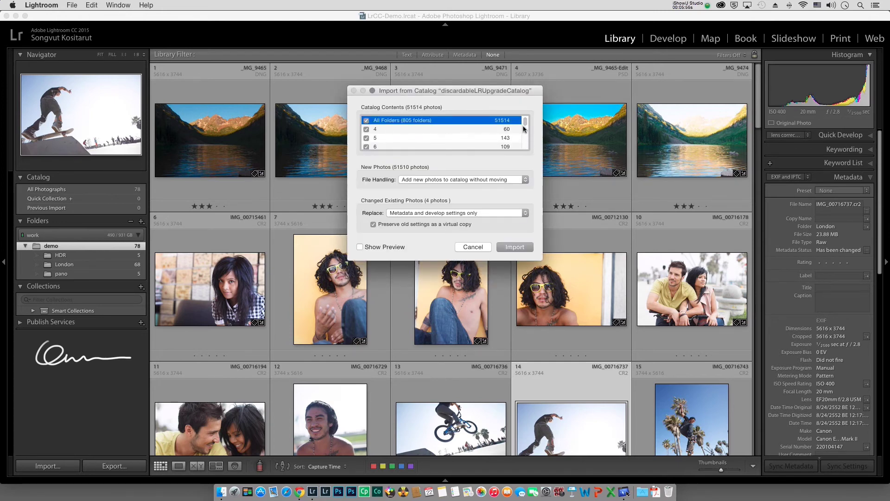
- Set File Handling to 'Add new photos to catalog without moving' and Replace to 'Metadata and develop settings only'
{"action": "mouse_move", "coordinate": [526, 123]}
{"action": "left_mouse_down"}
{"action": "mouse_move", "coordinate": [526, 134]}
{"action": "mouse_move", "coordinate": [534, 120]}
{"action": "left_mouse_up"}
{"action": "left_click", "coordinate": [524, 180]}
{"action": "left_click", "coordinate": [531, 174]}
{"action": "left_click_drag", "start_coordinate": [486, 90], "coordinate": [493, 188]}
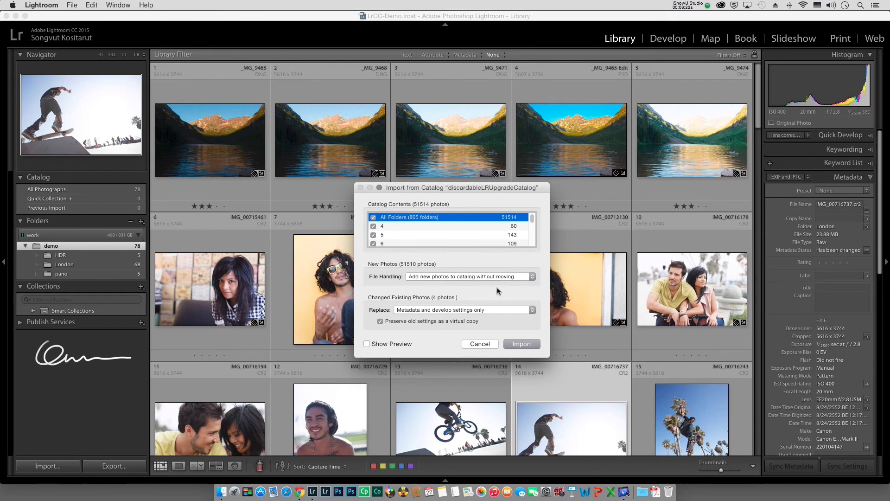
{"action": "left_click", "coordinate": [531, 274]}
{"action": "left_click", "coordinate": [532, 278]}
{"action": "left_click", "coordinate": [532, 276]}
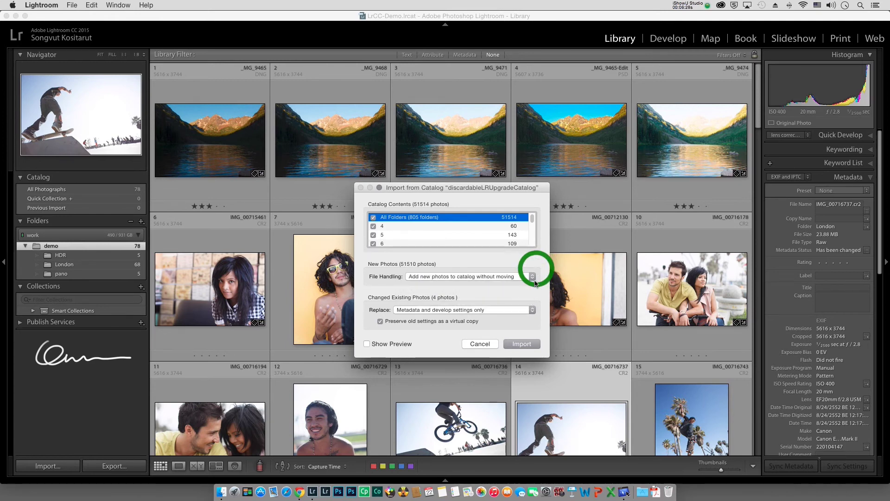
{"action": "left_click", "coordinate": [532, 314]}
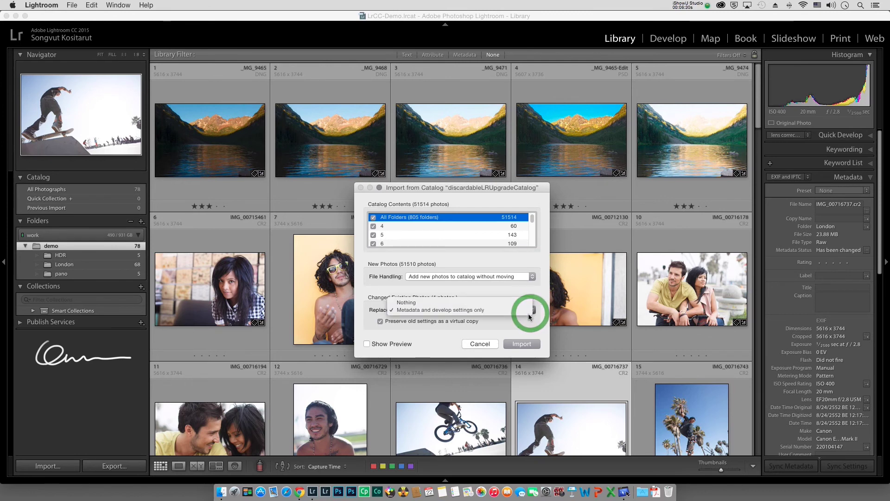
{"action": "left_click", "coordinate": [538, 296]}
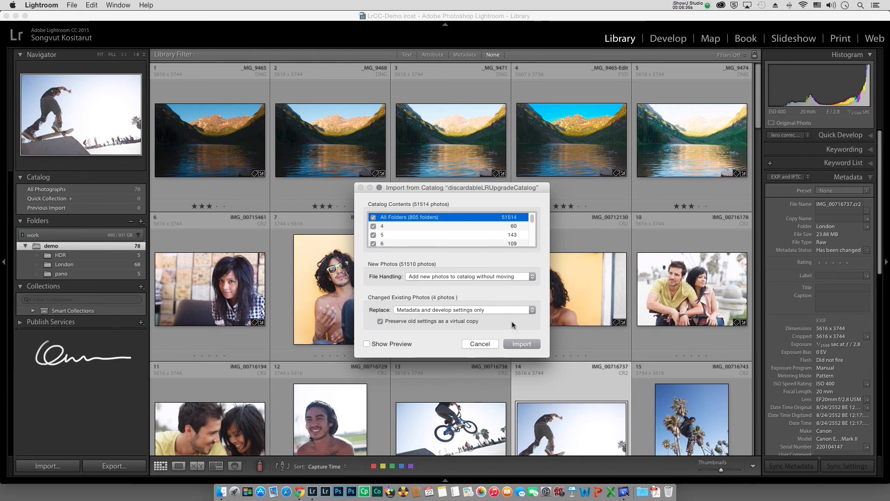
- Start the catalog import and let it run to about 5500 photos
{"action": "left_click", "coordinate": [522, 345]}
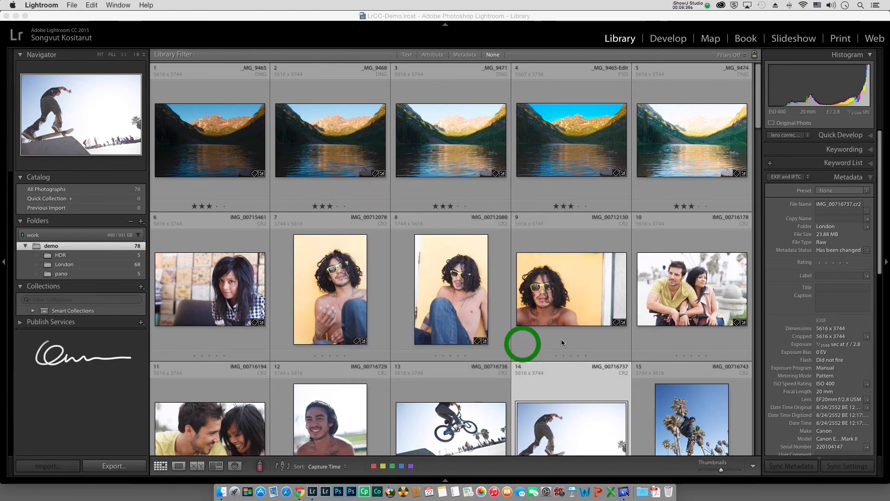